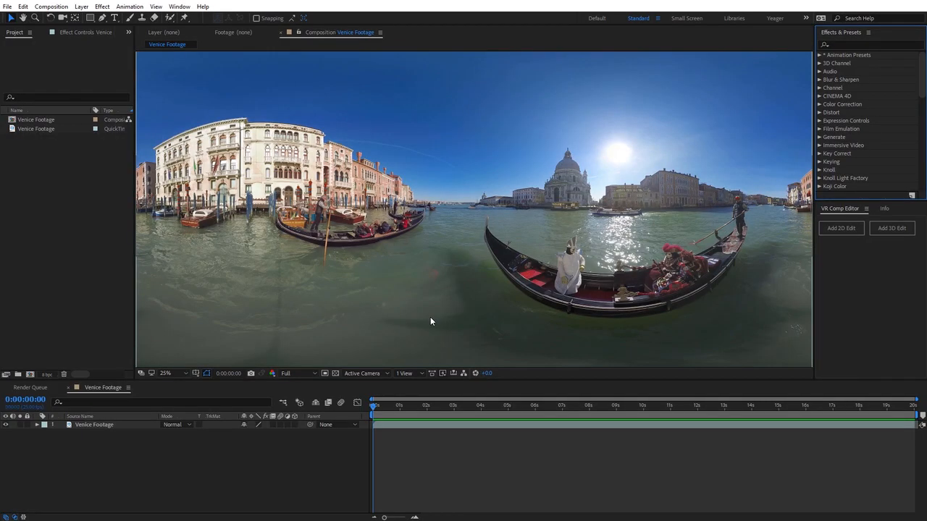
# - Find the Gaussian Blur effect and apply it to the Venice Footage layer
pyautogui.click(851, 44)
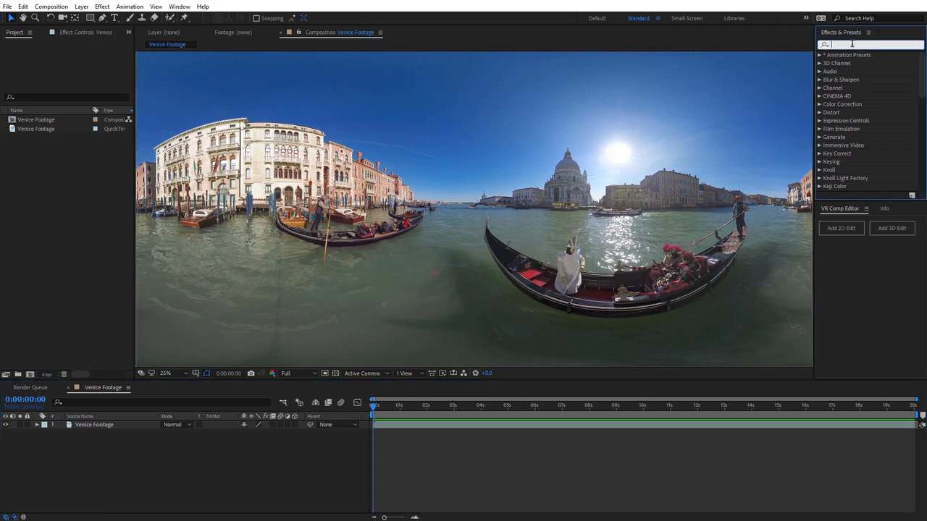
pyautogui.write('gaus')
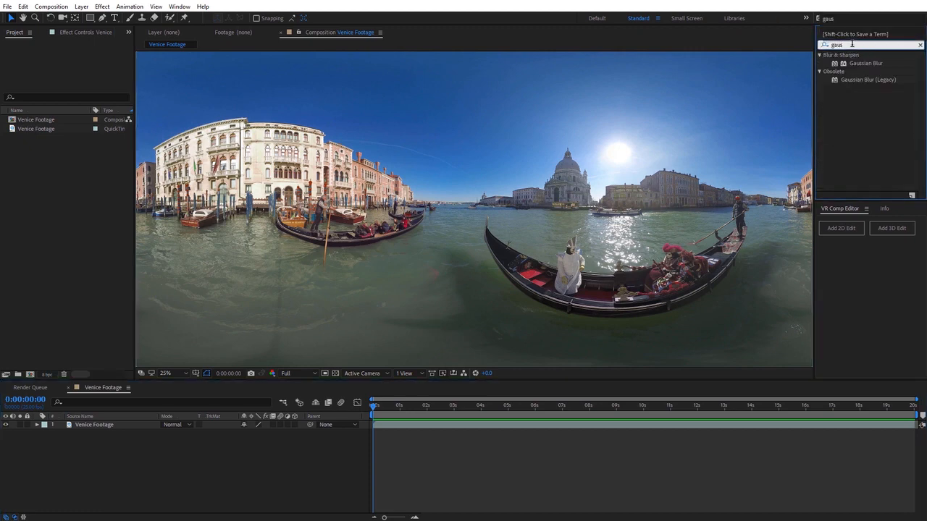
pyautogui.moveTo(864, 63); pyautogui.dragTo(656, 152)
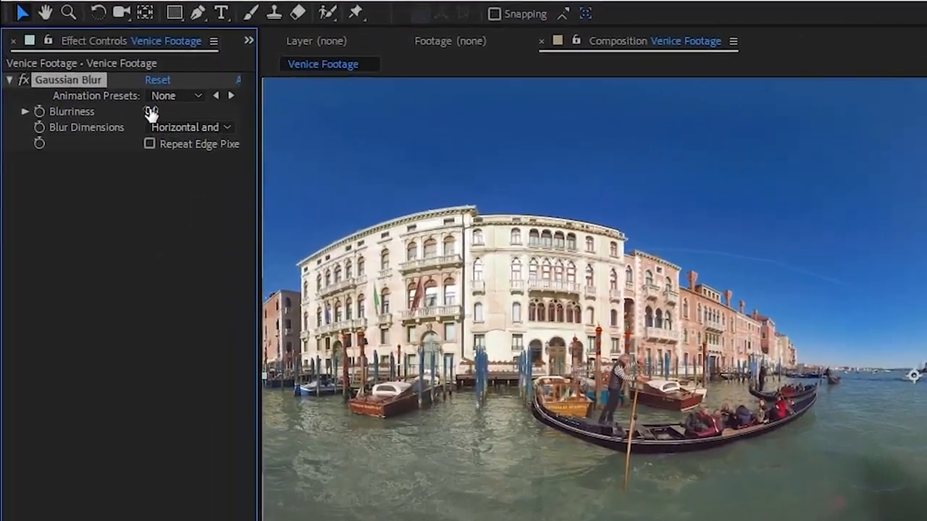
# - Set the Gaussian Blur's Blurriness to 21.4 and turn on Repeat Edge Pixels
pyautogui.moveTo(77, 69); pyautogui.dragTo(91, 69)
pyautogui.moveTo(183, 116); pyautogui.dragTo(227, 109)
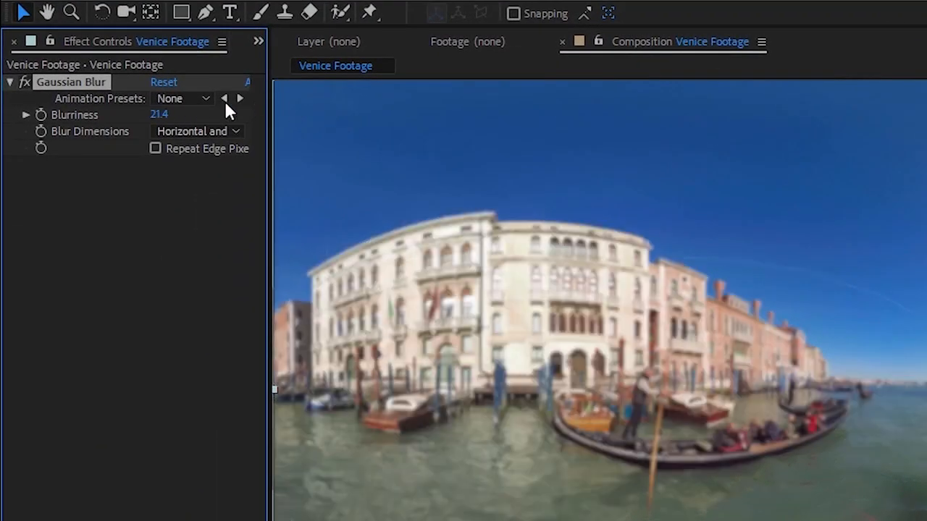
pyautogui.click(157, 148)
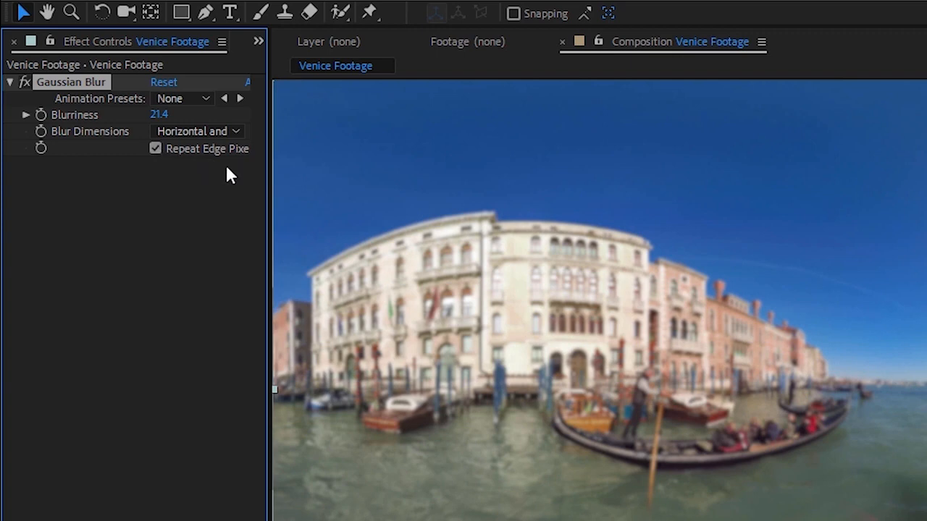
pyautogui.moveTo(562, 424); pyautogui.dragTo(685, 423)
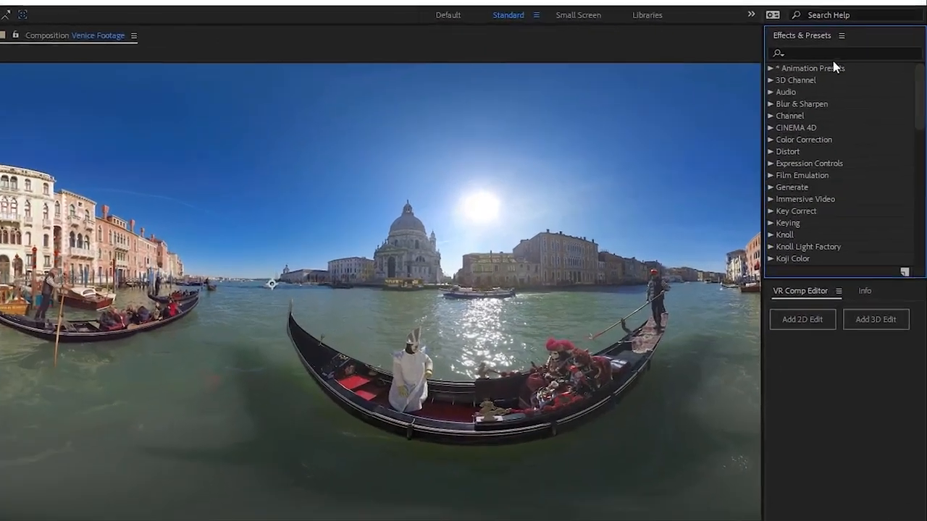
# - Search the effects for "vr", apply VR Blur to the Venice Footage layer and raise its Blurriness
pyautogui.click(826, 53)
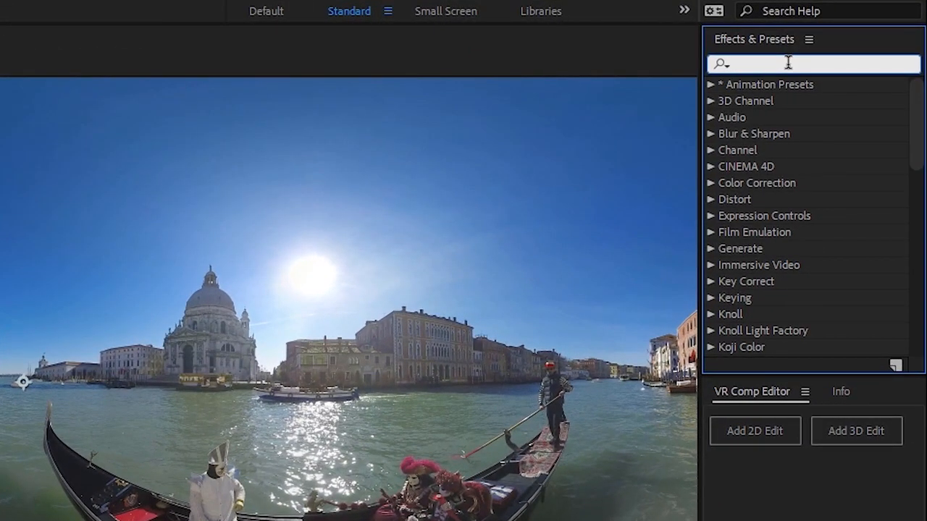
pyautogui.write('vr')
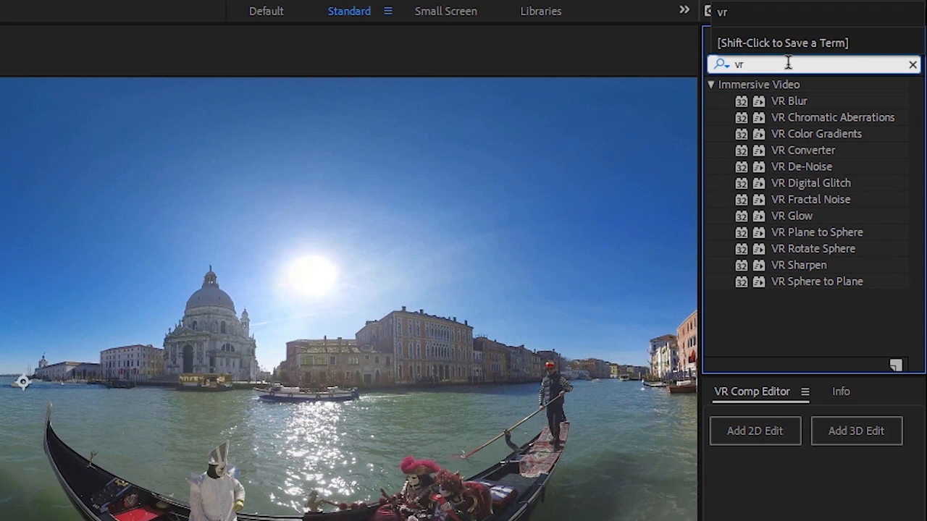
pyautogui.click(778, 298)
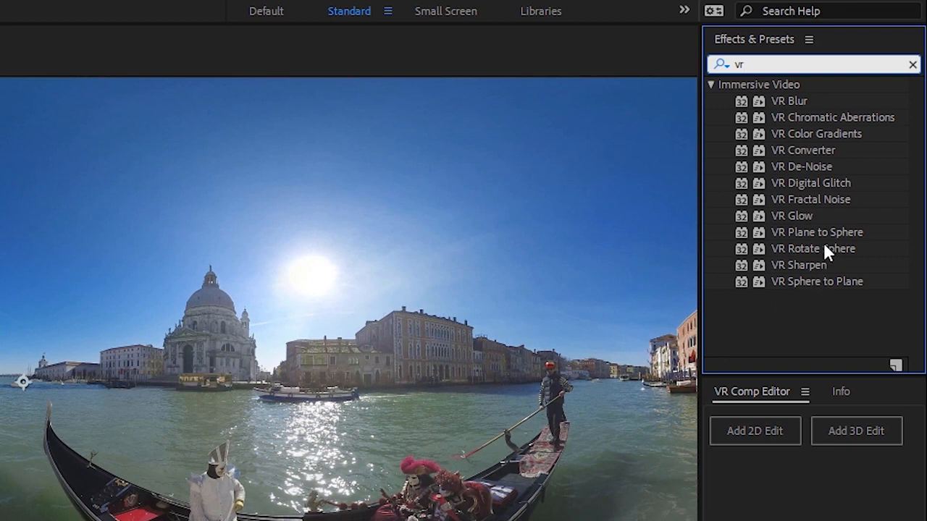
pyautogui.moveTo(792, 102); pyautogui.dragTo(273, 392)
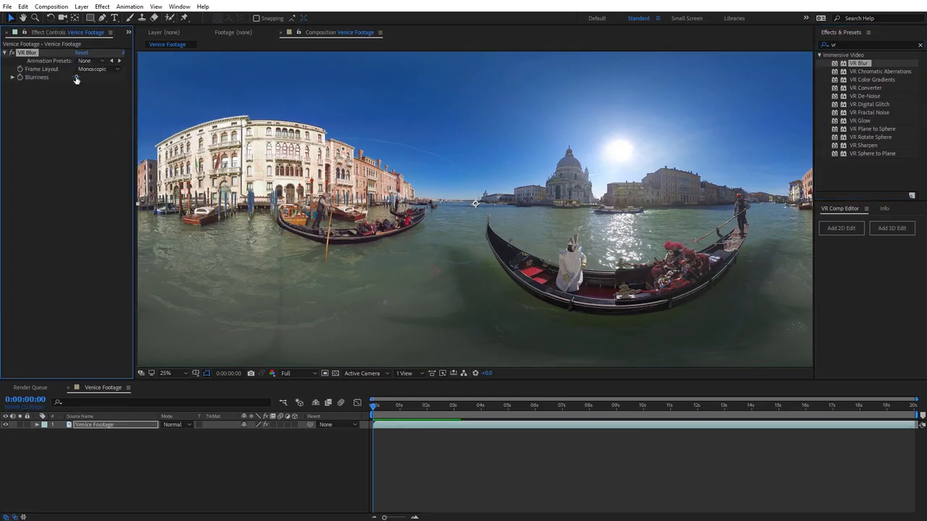
pyautogui.moveTo(76, 77); pyautogui.dragTo(91, 77)
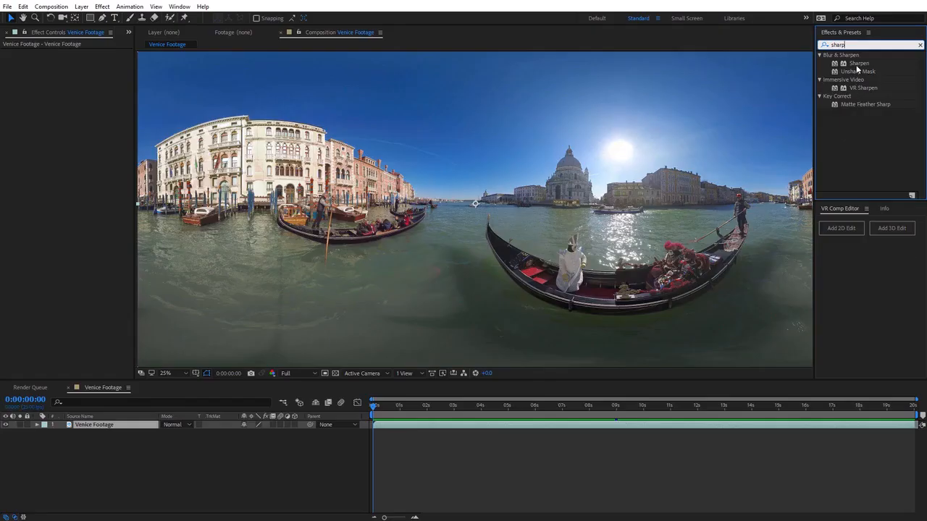
# - Apply the standard Sharpen effect to the Venice Footage layer
pyautogui.moveTo(859, 65); pyautogui.dragTo(739, 154)
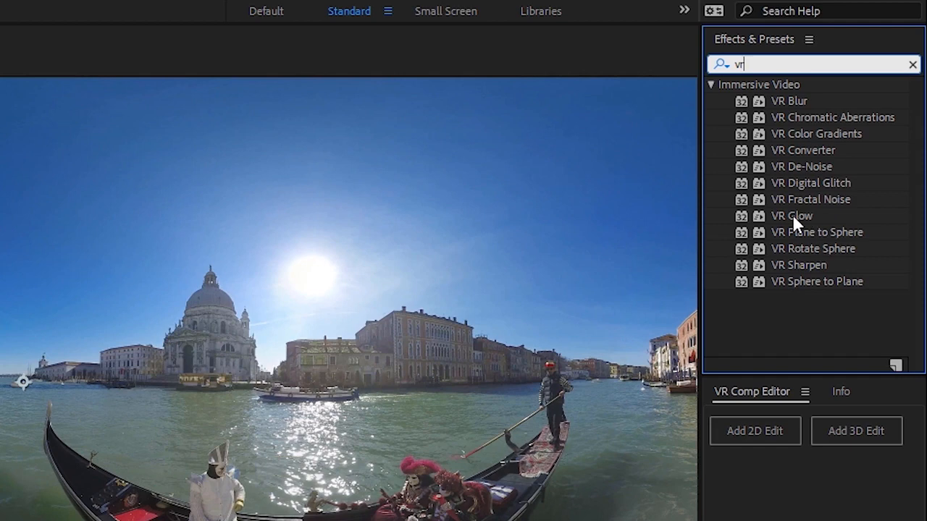
# - Apply VR Glow to the Venice Footage layer with Luma Threshold 0.45, a larger Glow Radius, Glow Brightness 0.8 and Glow Saturation 7.5
pyautogui.moveTo(794, 218); pyautogui.dragTo(435, 344)
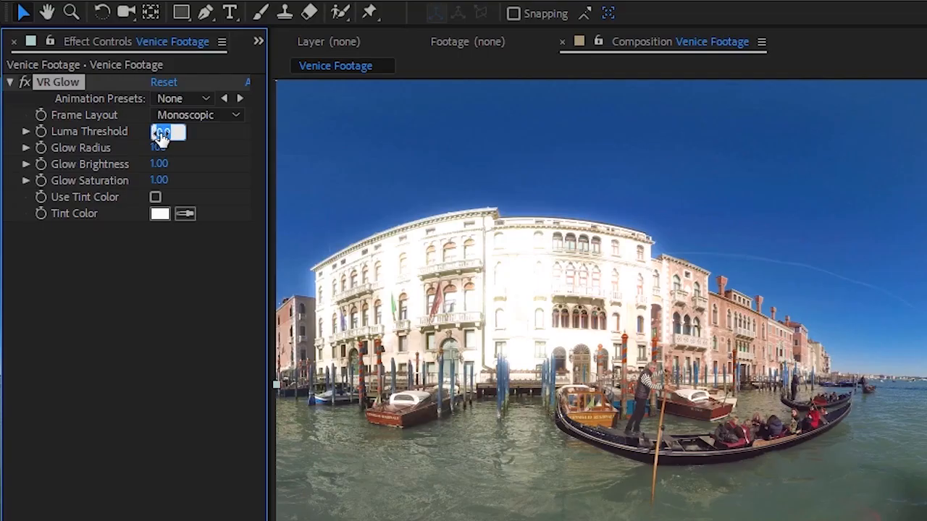
pyautogui.press('Tab')
pyautogui.write('40')
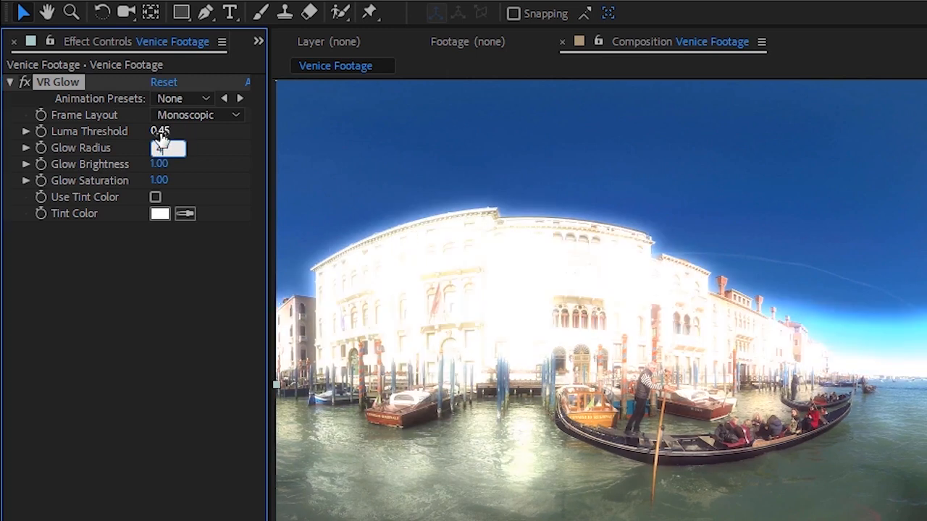
pyautogui.press('Tab')
pyautogui.write('0.8')
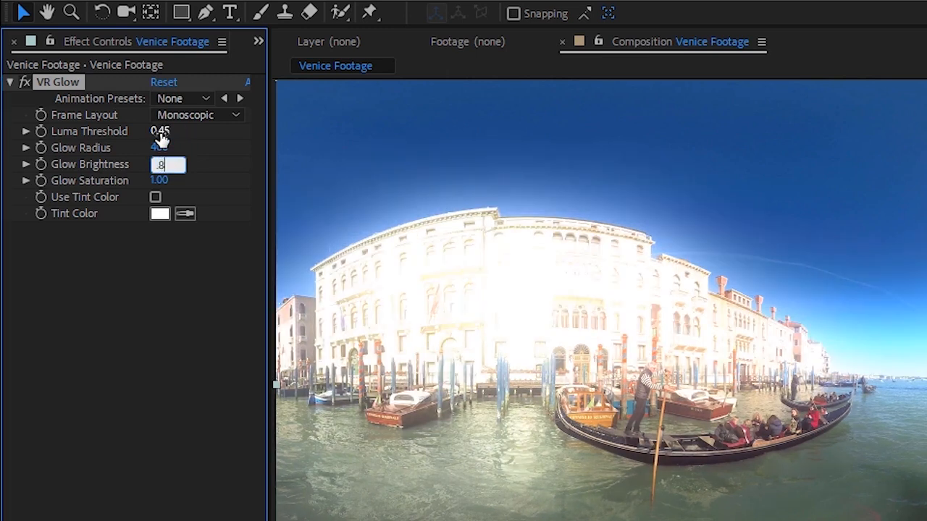
pyautogui.press('Tab')
pyautogui.write('7.5')
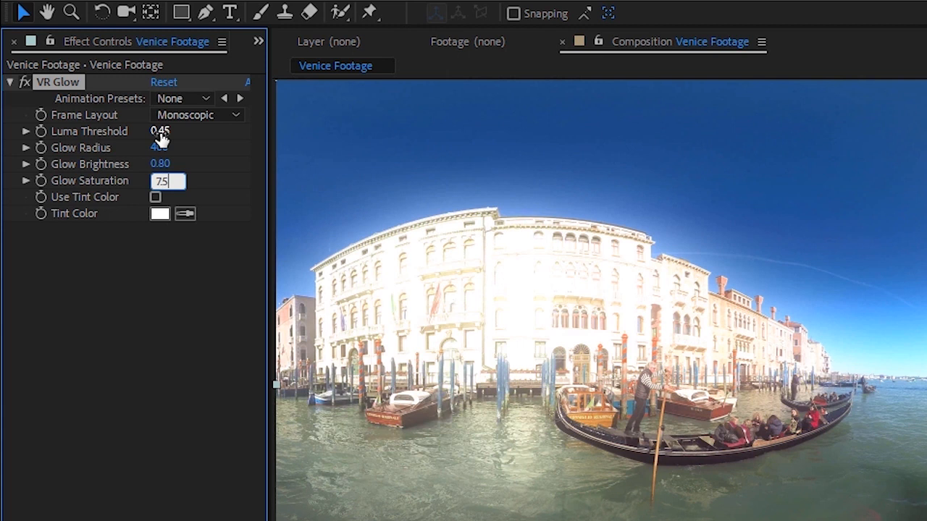
pyautogui.press('Return')
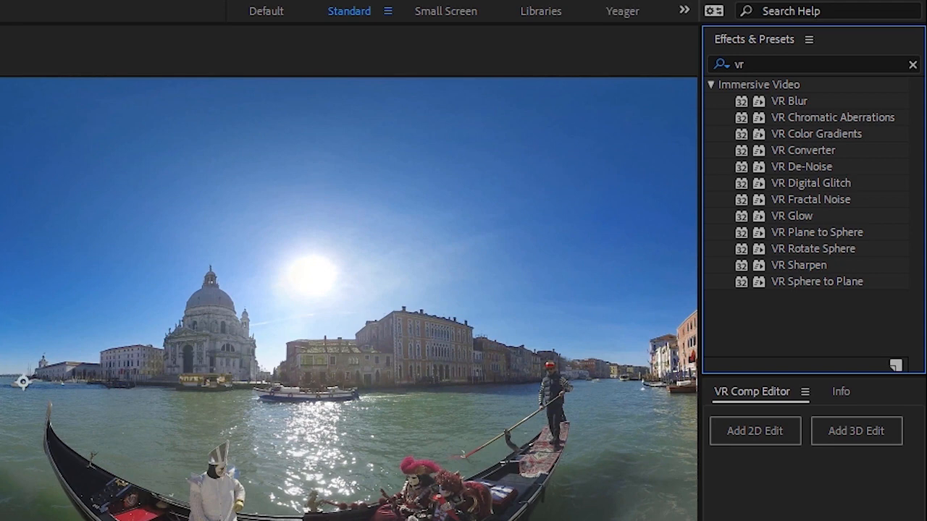
# - Apply VR Digital Glitch to the Venice Footage layer and expand its Distortion and Noise settings
pyautogui.moveTo(811, 186); pyautogui.dragTo(347, 365)
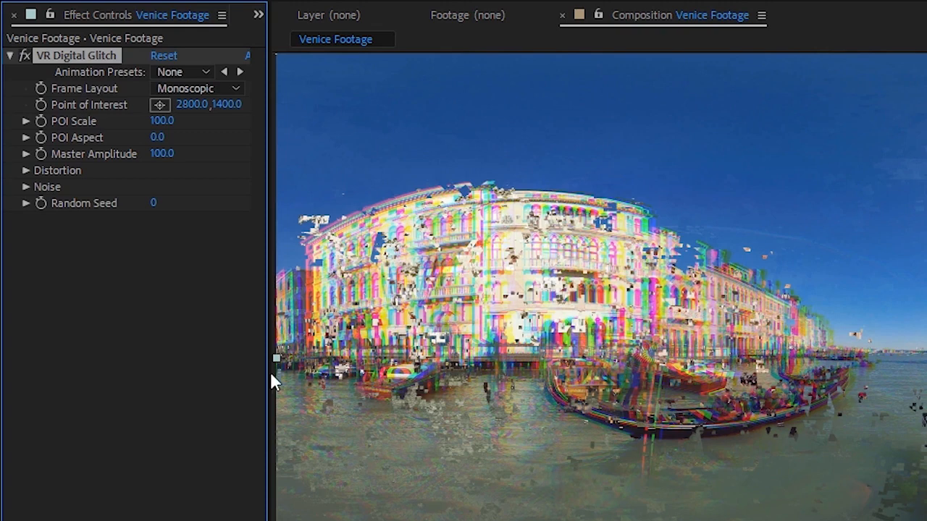
pyautogui.click(27, 170)
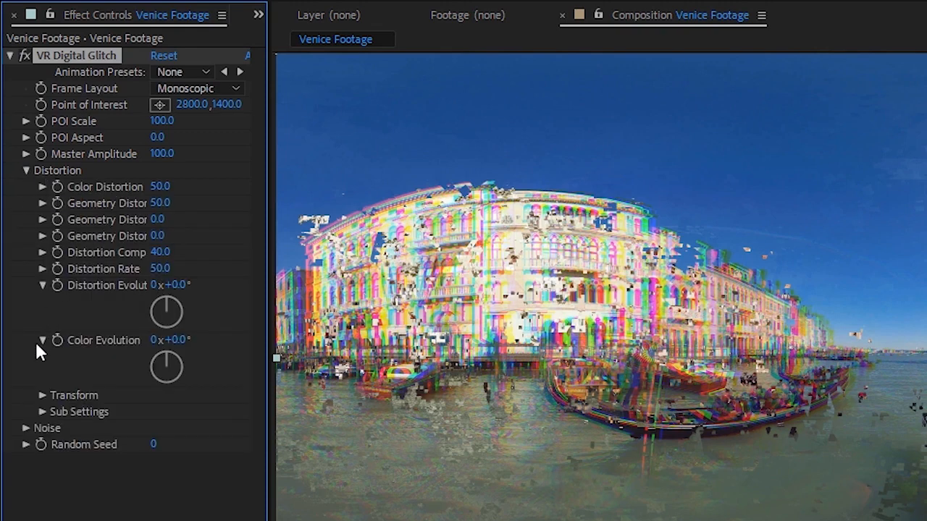
pyautogui.click(26, 428)
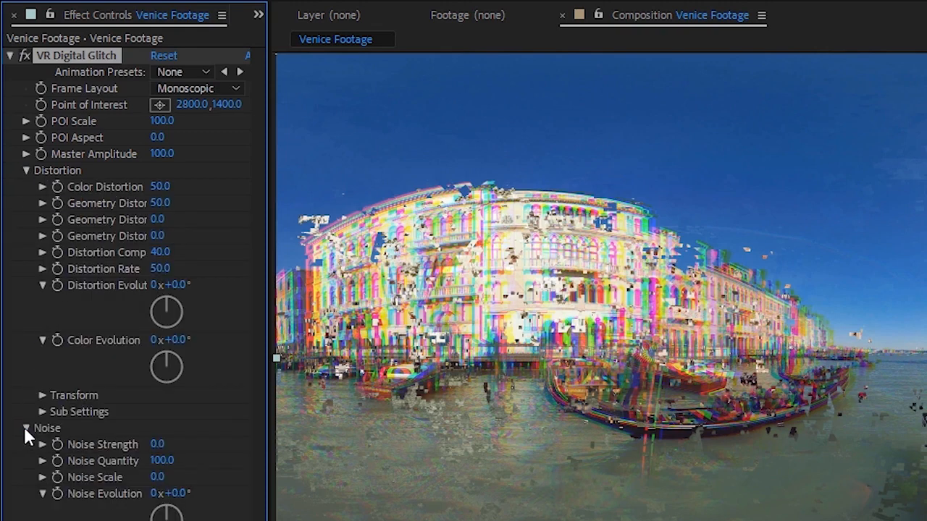
# - Set the glitch's Distortion Evolution to 20° and Color Evolution to 2x+9°, and adjust its Master Amplitude
pyautogui.moveTo(178, 285); pyautogui.dragTo(204, 289)
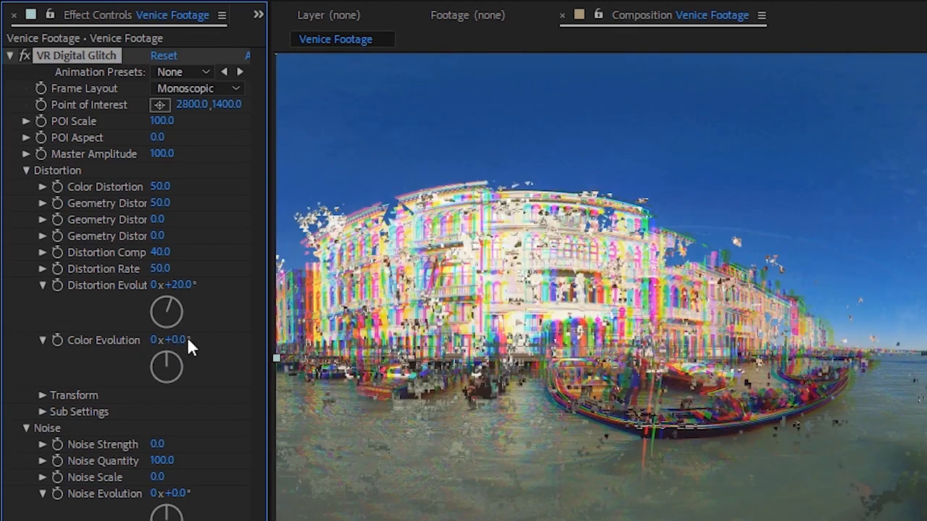
pyautogui.moveTo(172, 339); pyautogui.dragTo(659, 340)
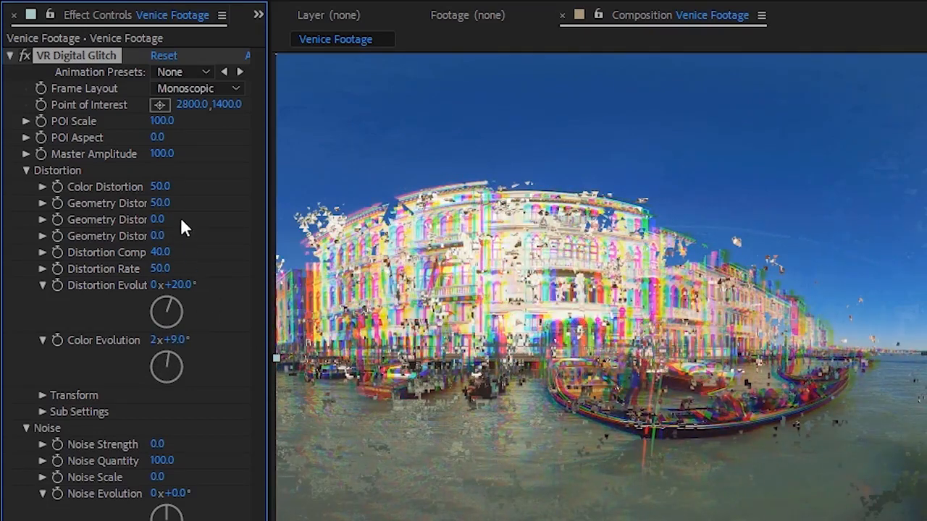
pyautogui.moveTo(154, 158); pyautogui.dragTo(140, 157)
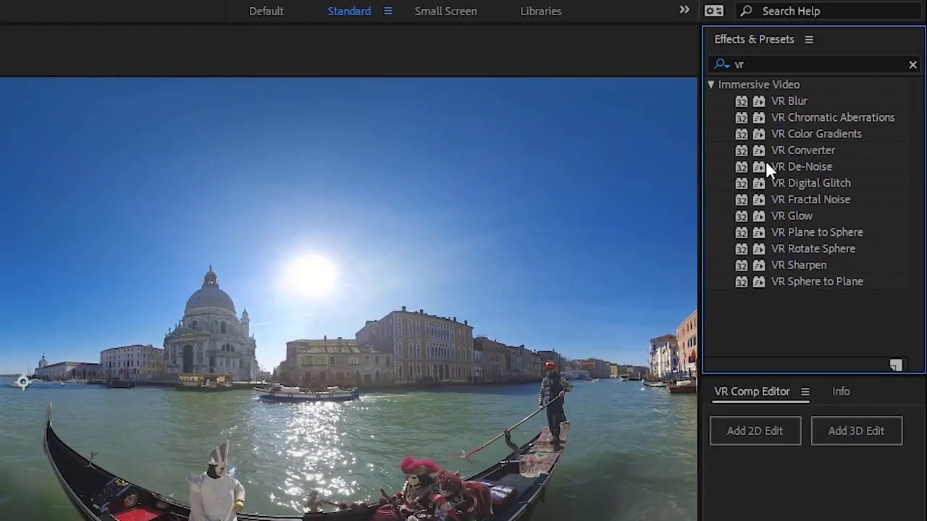
# - Apply VR Chromatic Aberrations to the Venice Footage layer and set its Falloff Distance to 100
pyautogui.moveTo(802, 118); pyautogui.dragTo(154, 275)
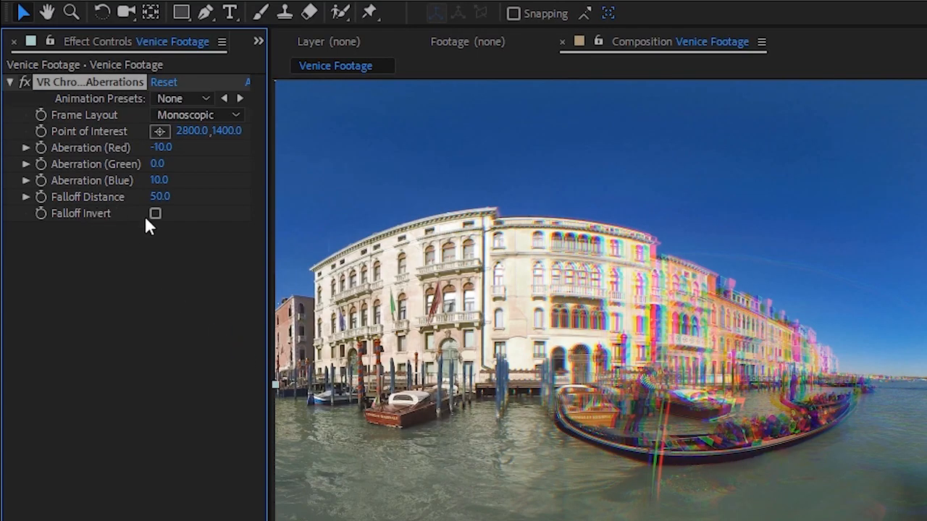
pyautogui.moveTo(163, 204); pyautogui.dragTo(225, 205)
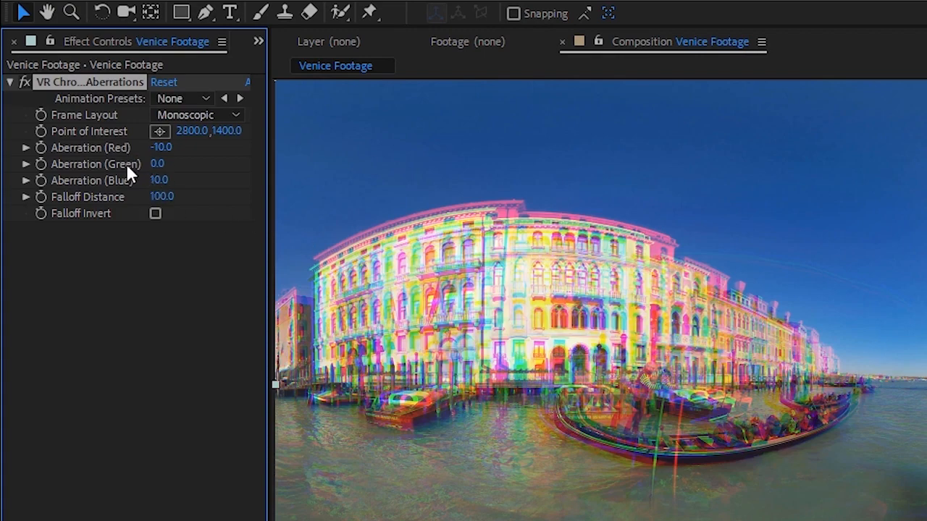
pyautogui.moveTo(161, 188)
pyautogui.mouseDown()
pyautogui.moveTo(190, 182)
pyautogui.moveTo(161, 195)
pyautogui.mouseUp()
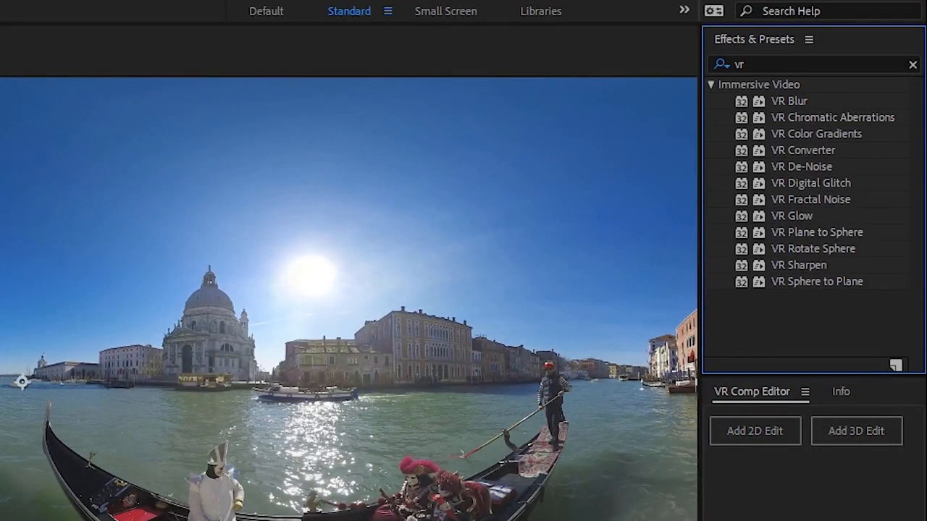
# - Apply VR Fractal Noise to the Venice Footage layer, try other fractal types and return to Basic
pyautogui.moveTo(811, 197); pyautogui.dragTo(275, 346)
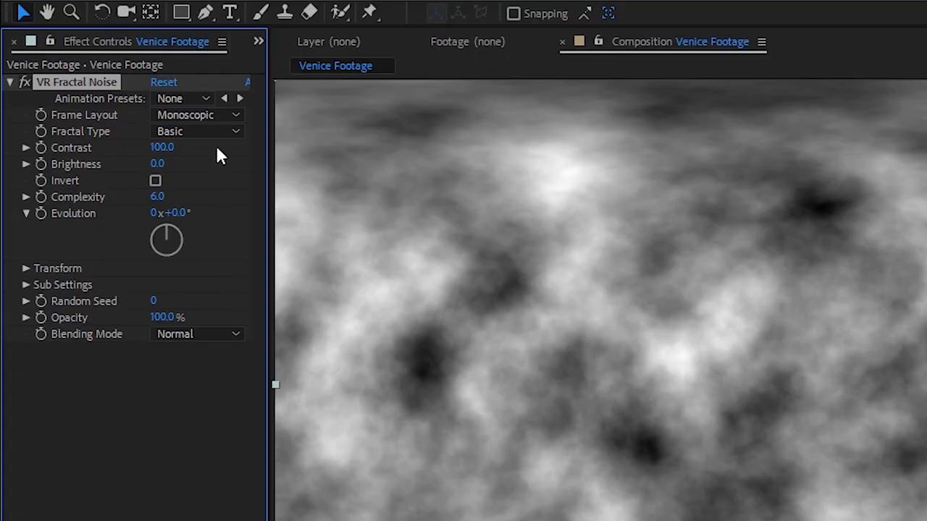
pyautogui.click(221, 133)
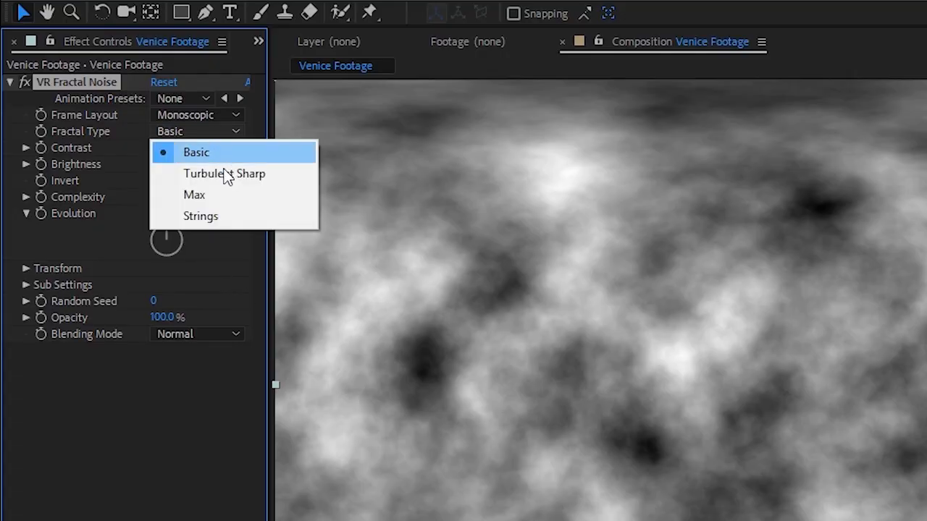
pyautogui.click(225, 176)
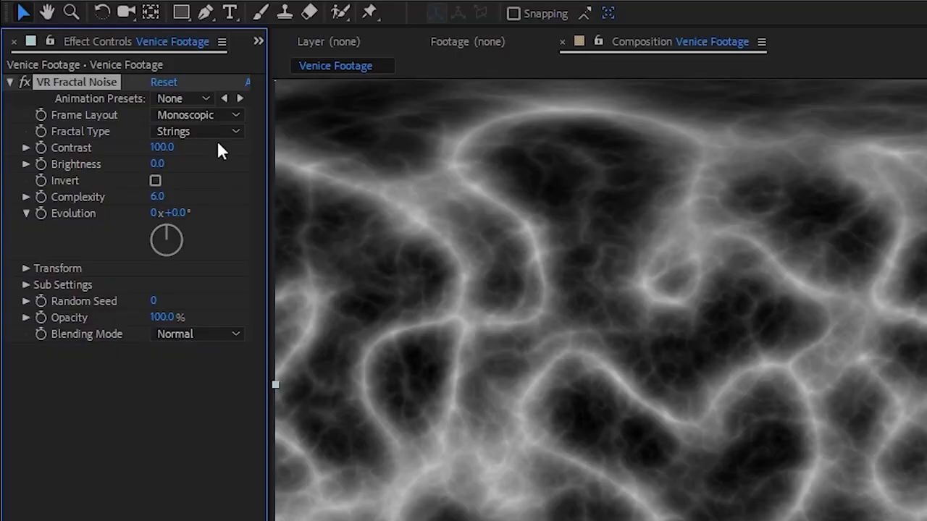
pyautogui.click(216, 133)
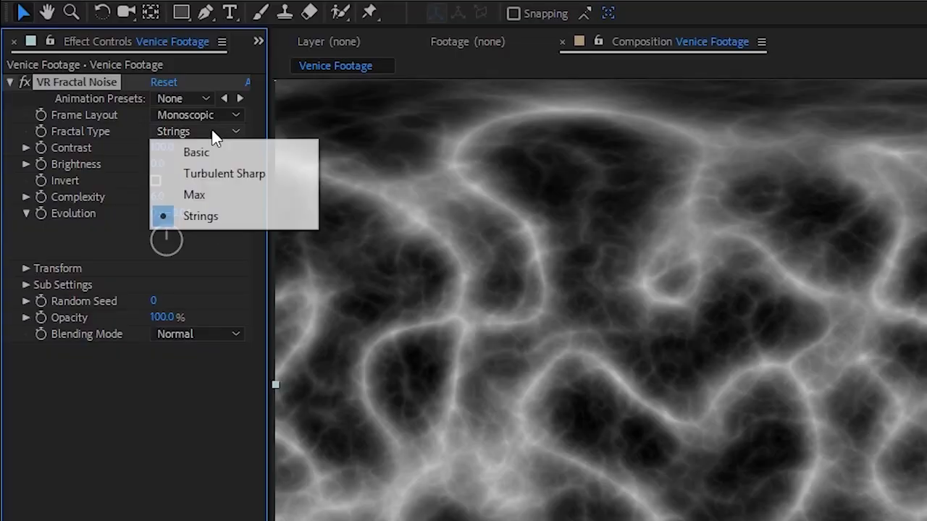
pyautogui.click(219, 151)
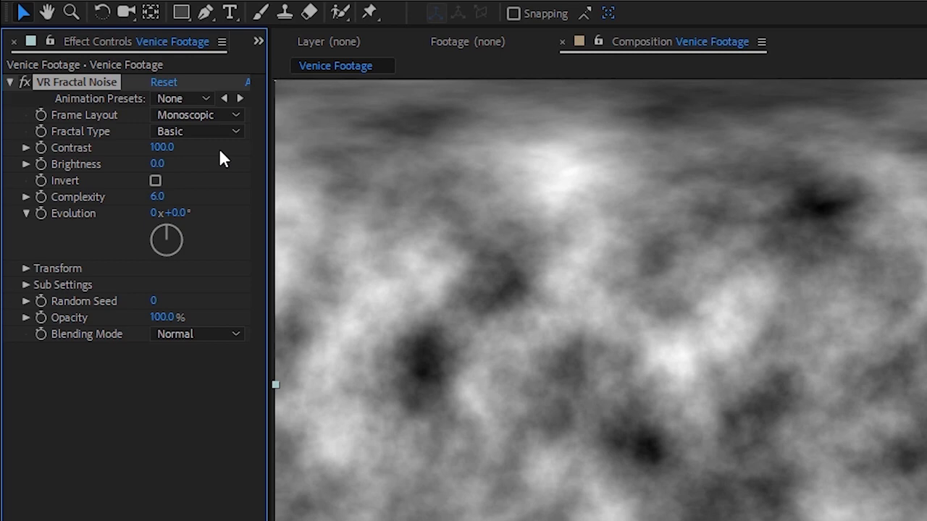
# - Blend the fractal noise over the footage using the Screen blending mode at 35% opacity
pyautogui.click(181, 332)
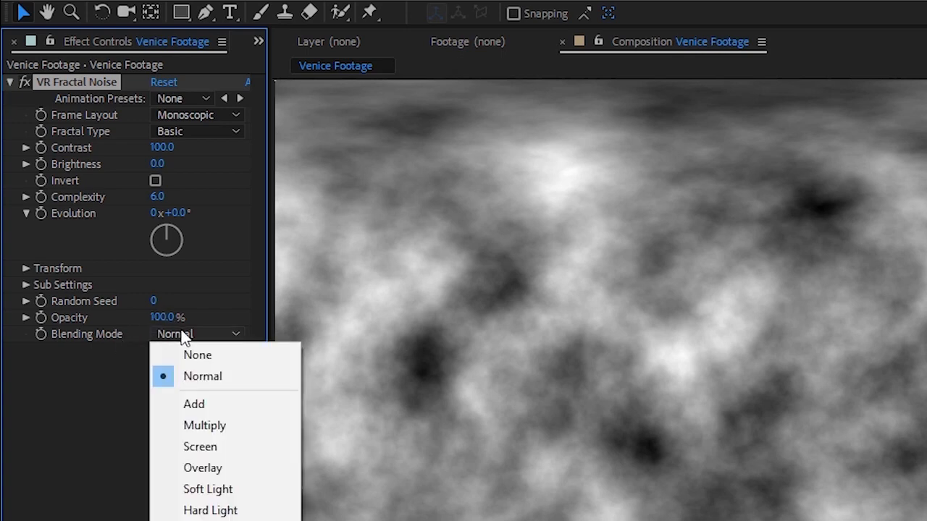
pyautogui.click(204, 447)
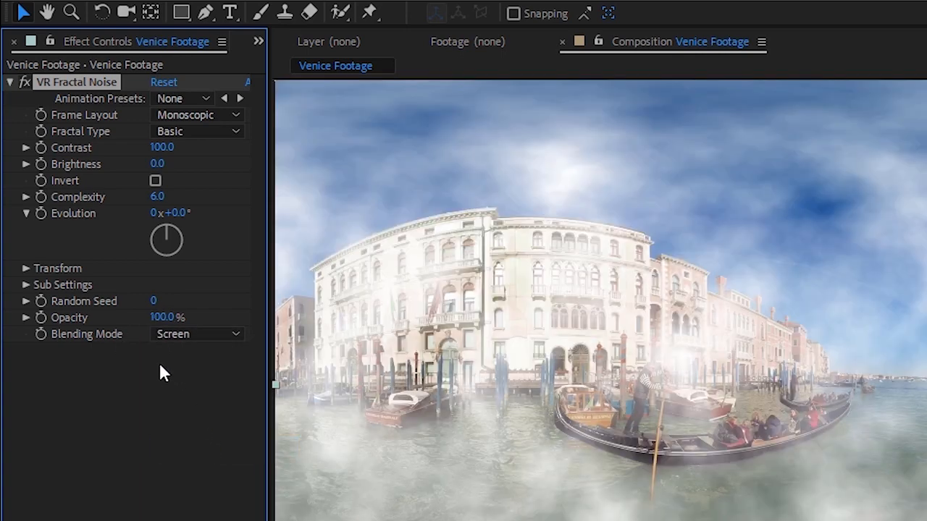
pyautogui.moveTo(168, 327); pyautogui.dragTo(105, 333)
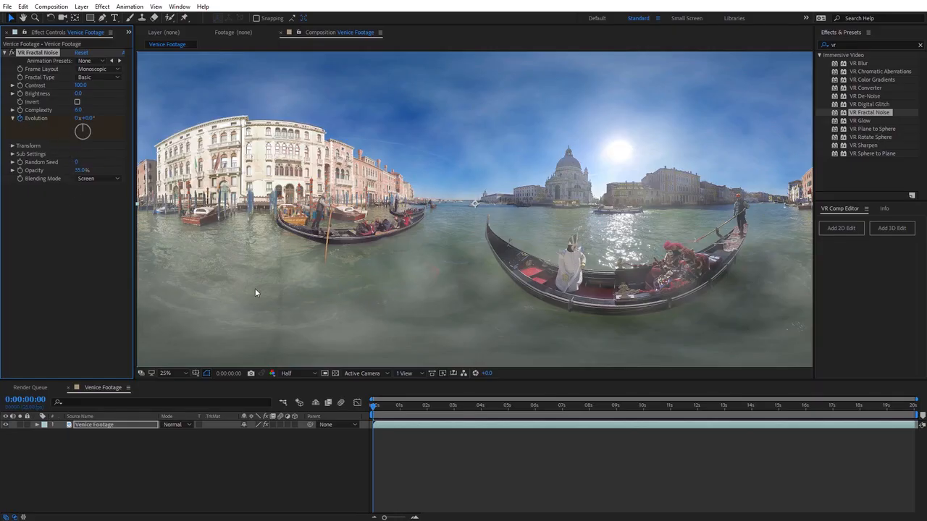
# - Move to 0:00:10:00 and set the fractal noise's Evolution to 0x+344° at that time
pyautogui.moveTo(375, 410); pyautogui.dragTo(644, 439)
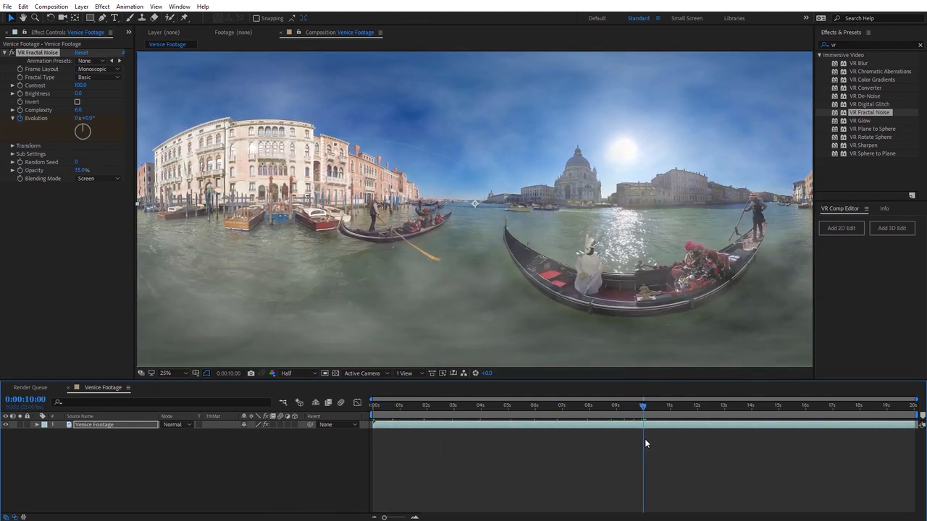
pyautogui.moveTo(88, 118); pyautogui.dragTo(281, 147)
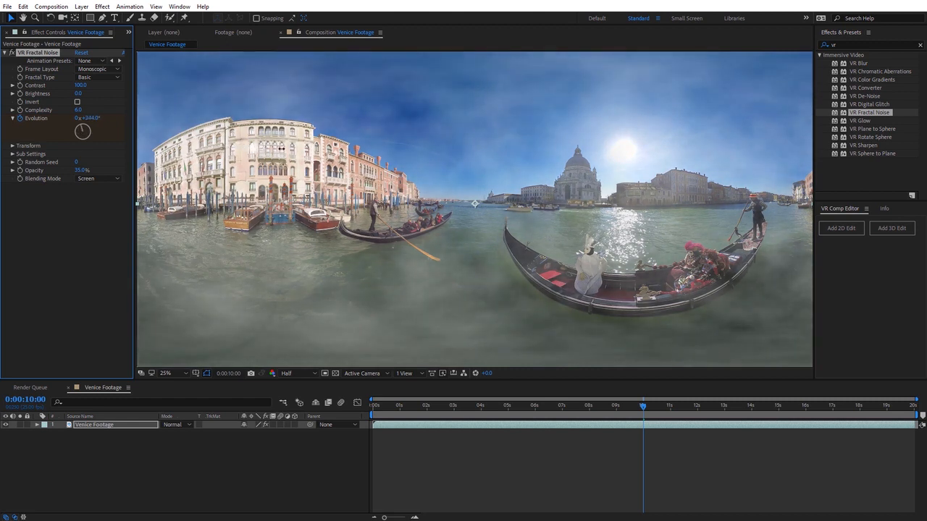